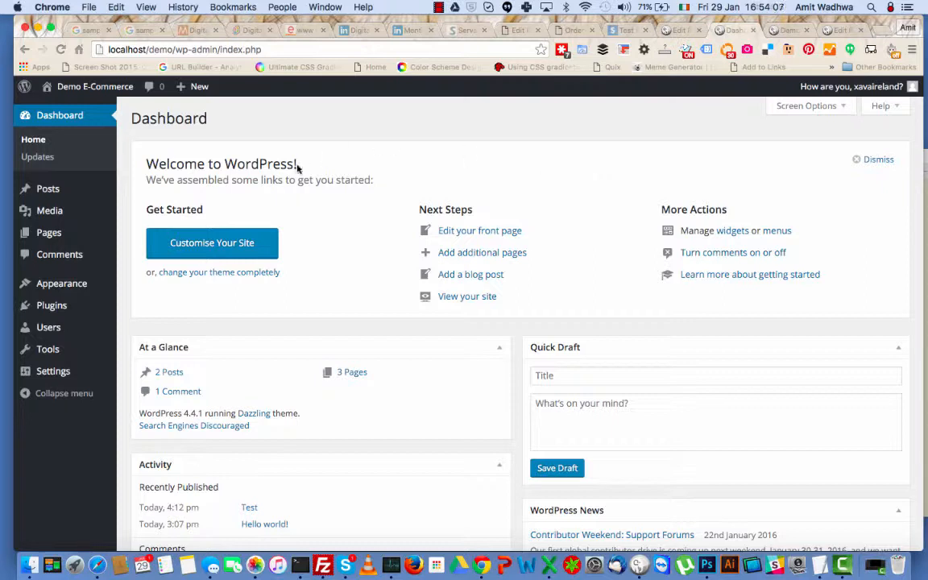
Search the plugin directory for 'woocommerce' and install the WooCommerce 2.5.1 plugin.
mouse_move(71, 301)
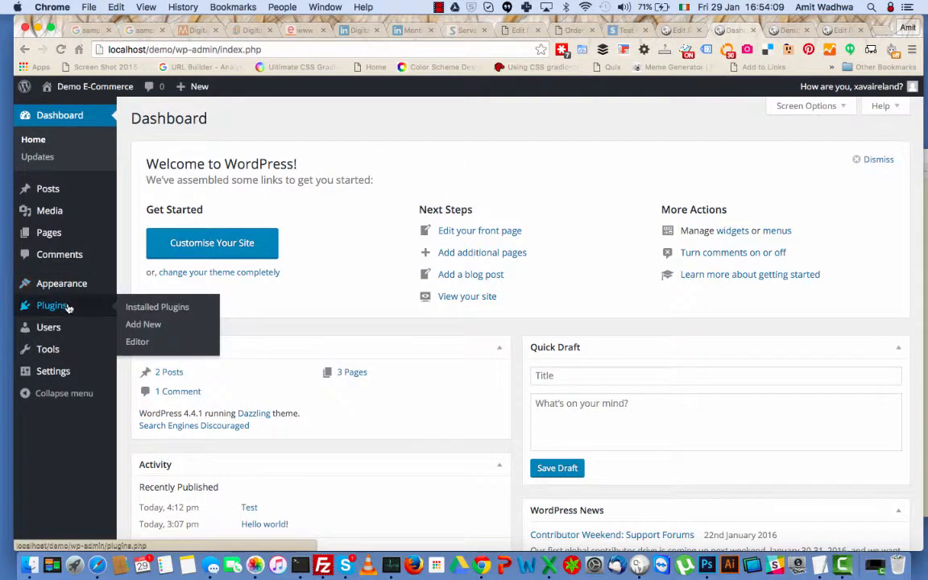
click(139, 328)
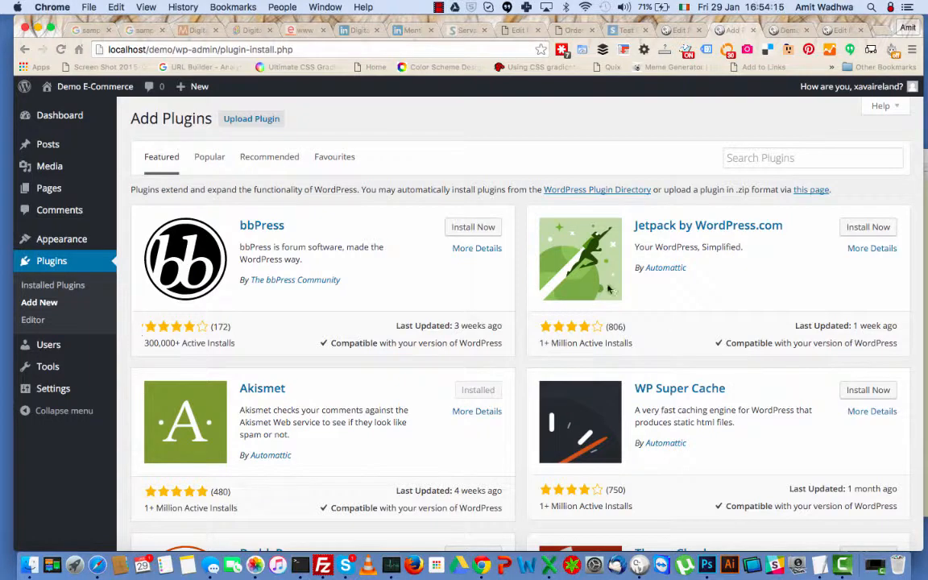
click(760, 161)
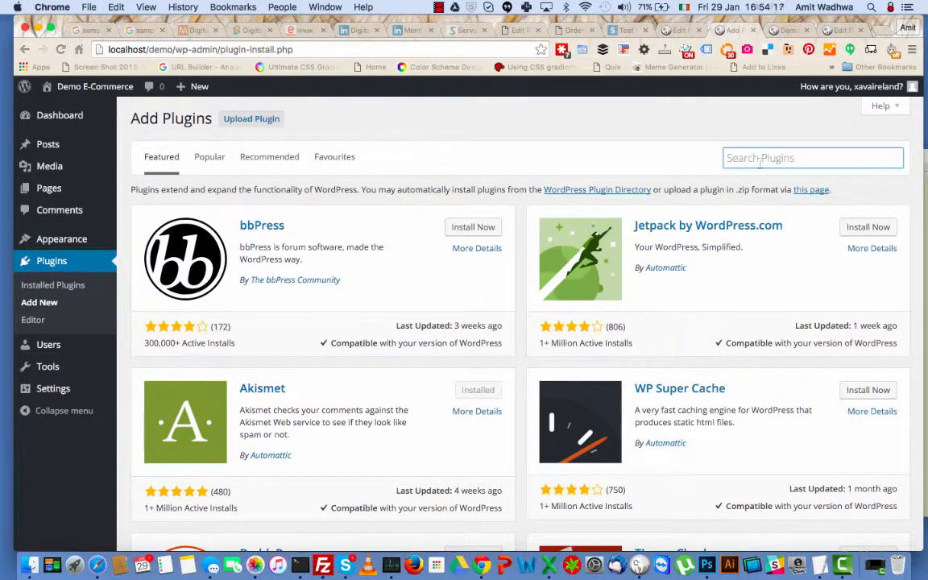
text(woocommerce)
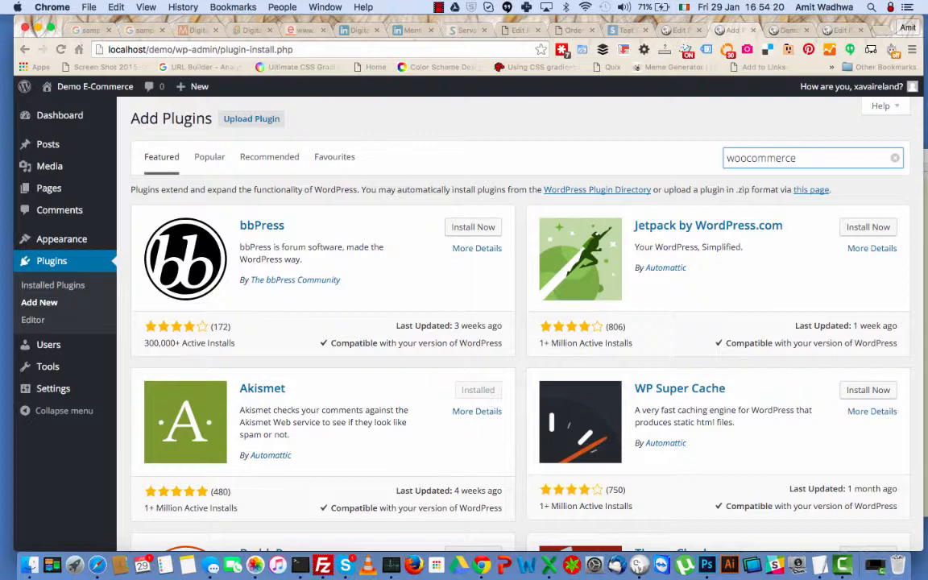
key(Return)
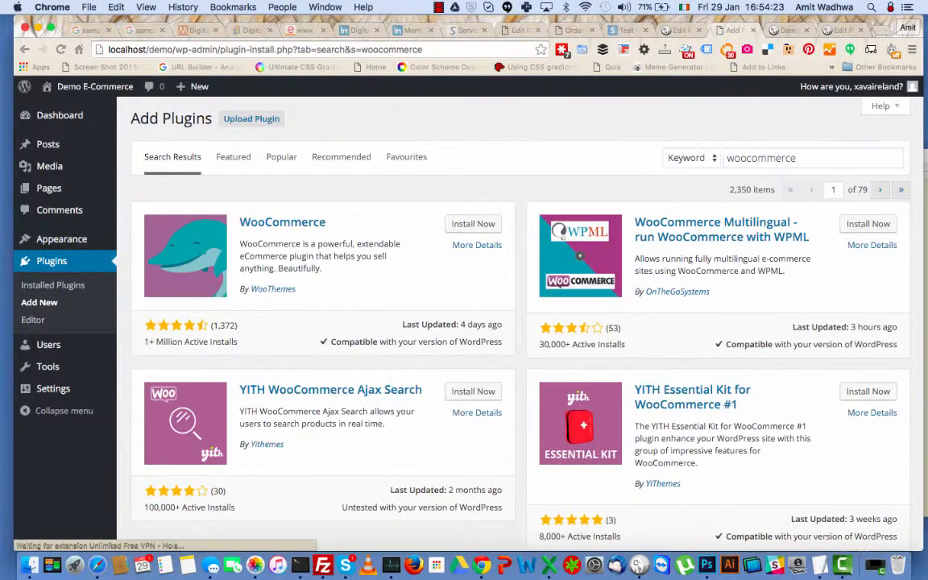
click(479, 225)
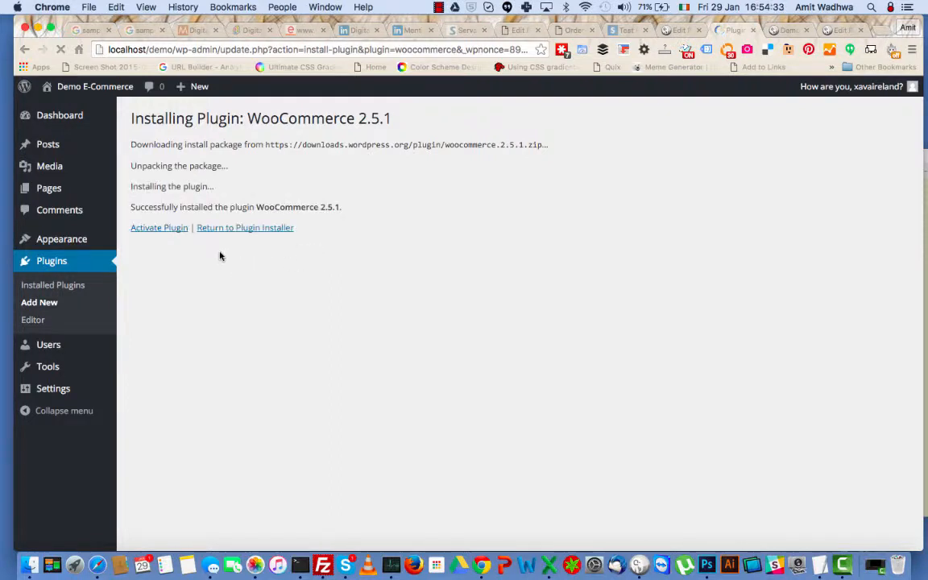
Activate WooCommerce and launch its setup wizard to the Page Setup step.
click(175, 234)
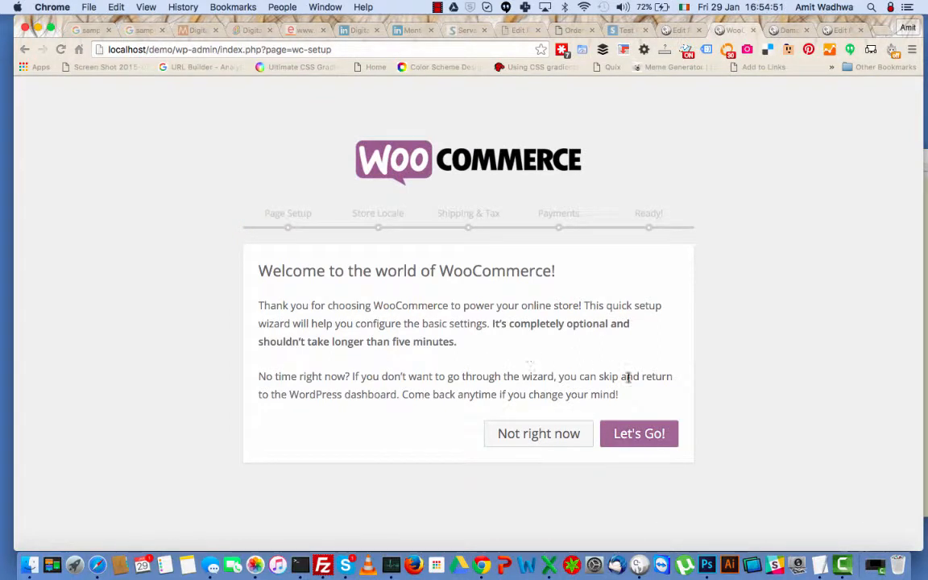
click(644, 436)
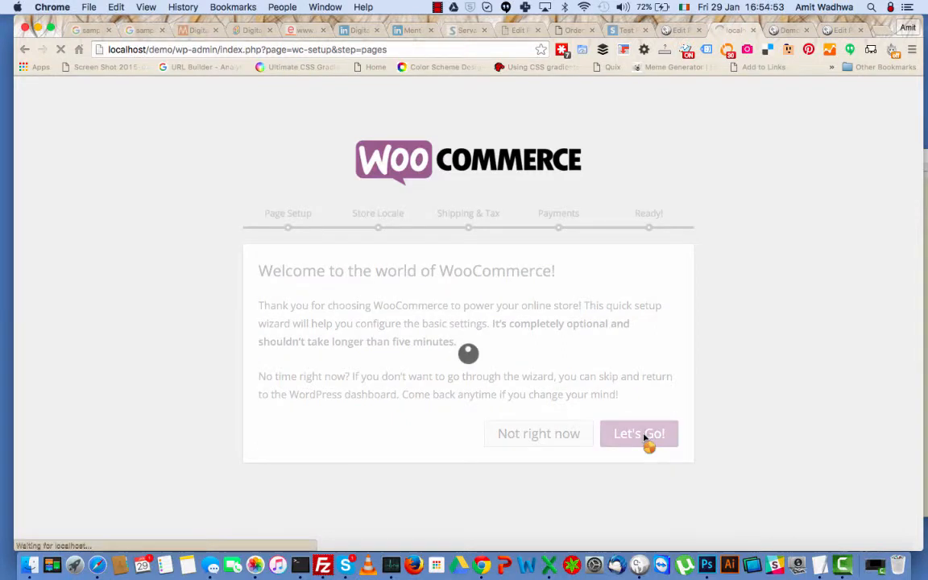
scroll(576, 361, down, 4)
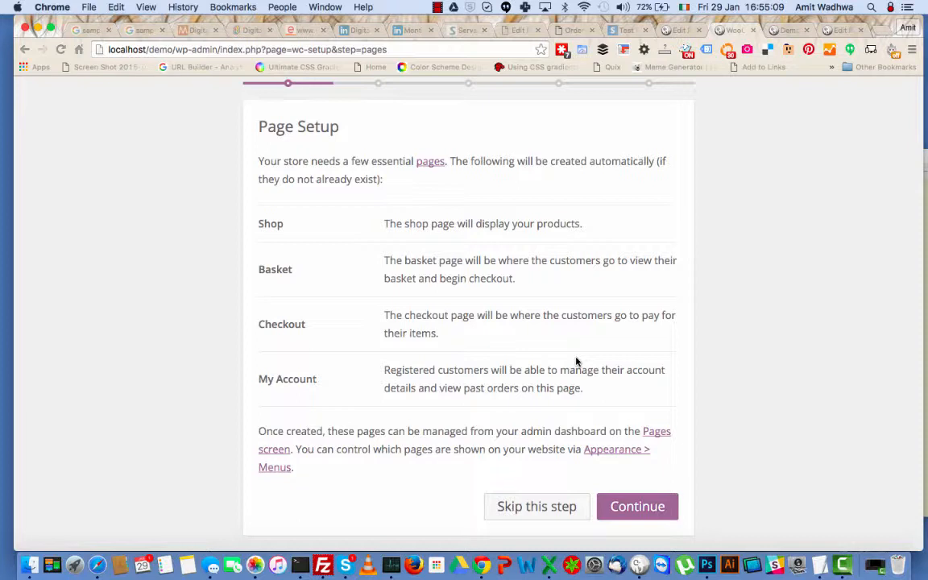
Accept the store pages, then set currency to Euros (€) with Left position and save the locale.
click(628, 509)
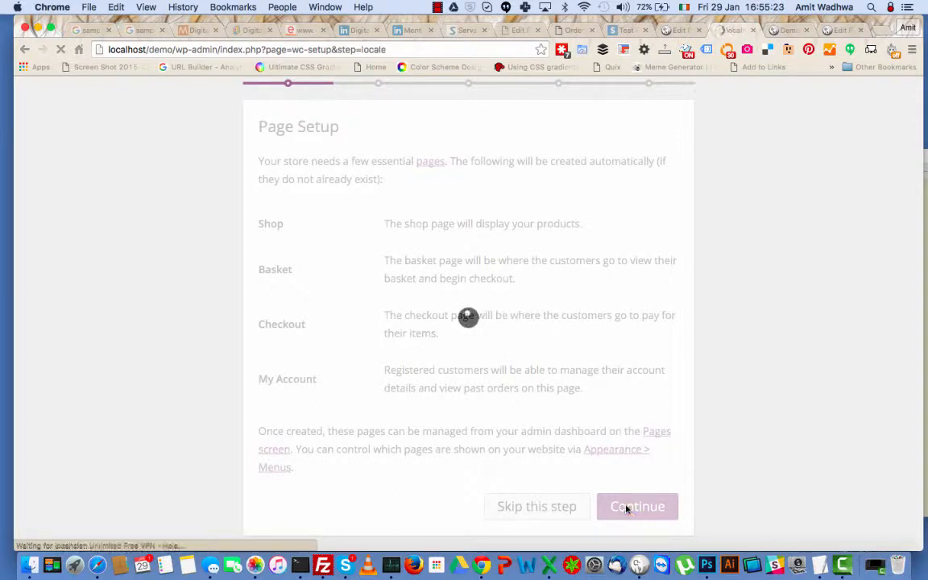
scroll(626, 509, down, 3)
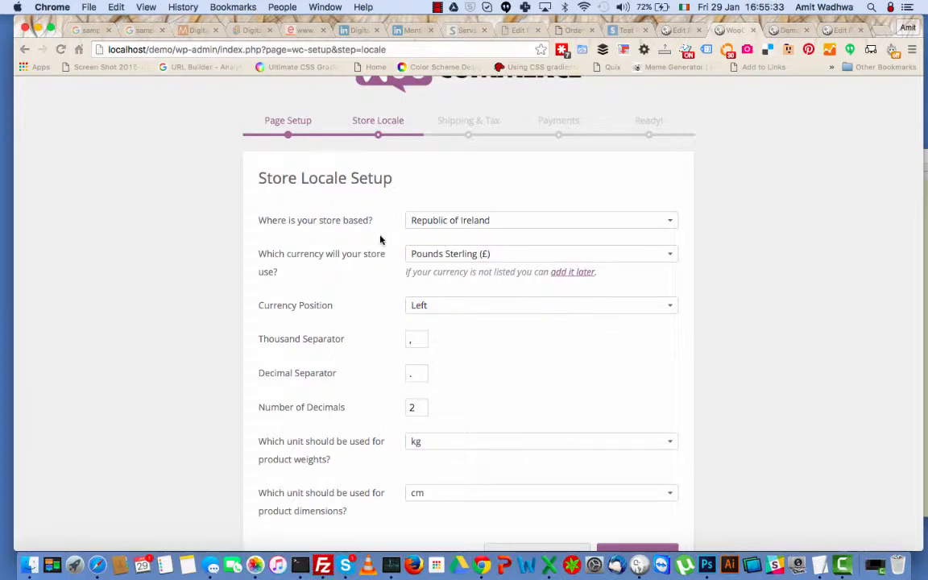
click(480, 256)
text(eur)
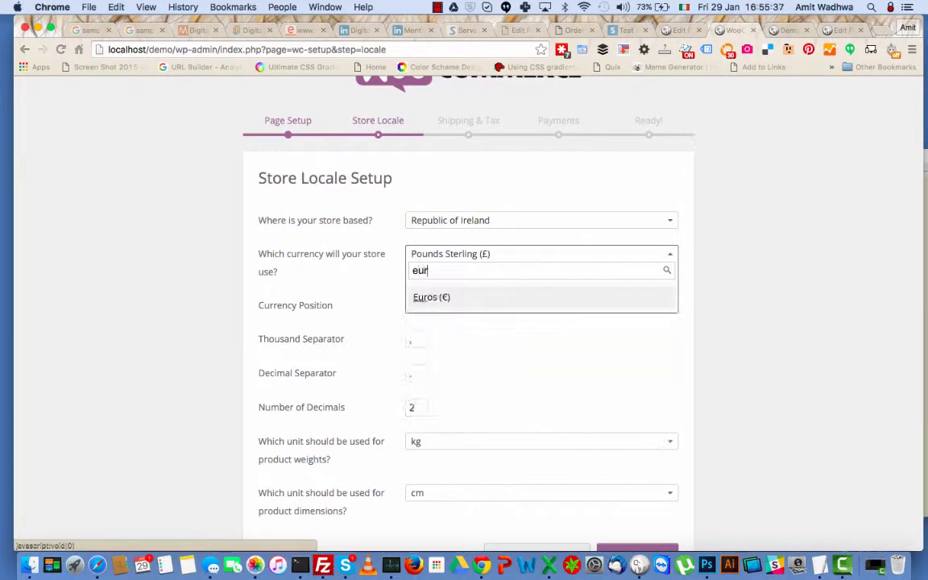
click(475, 302)
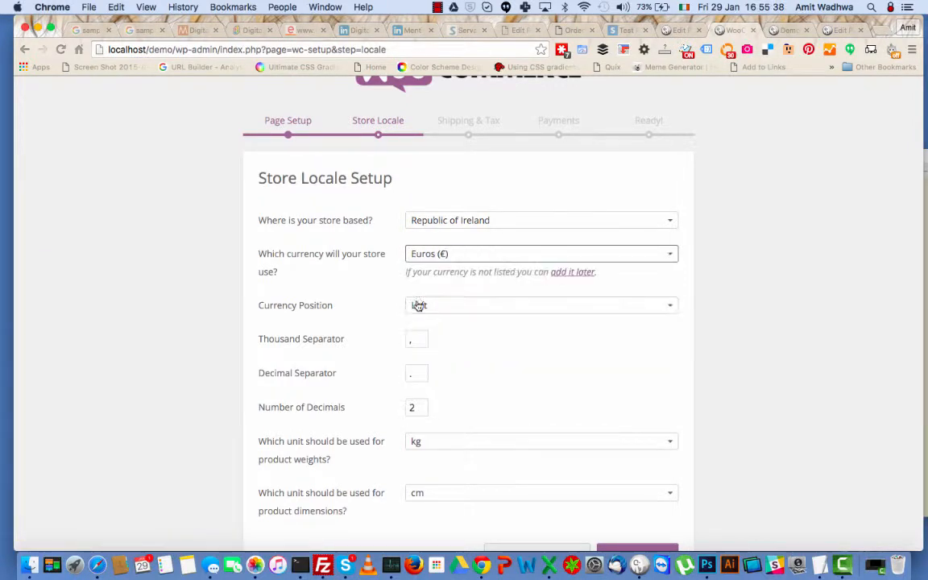
click(513, 313)
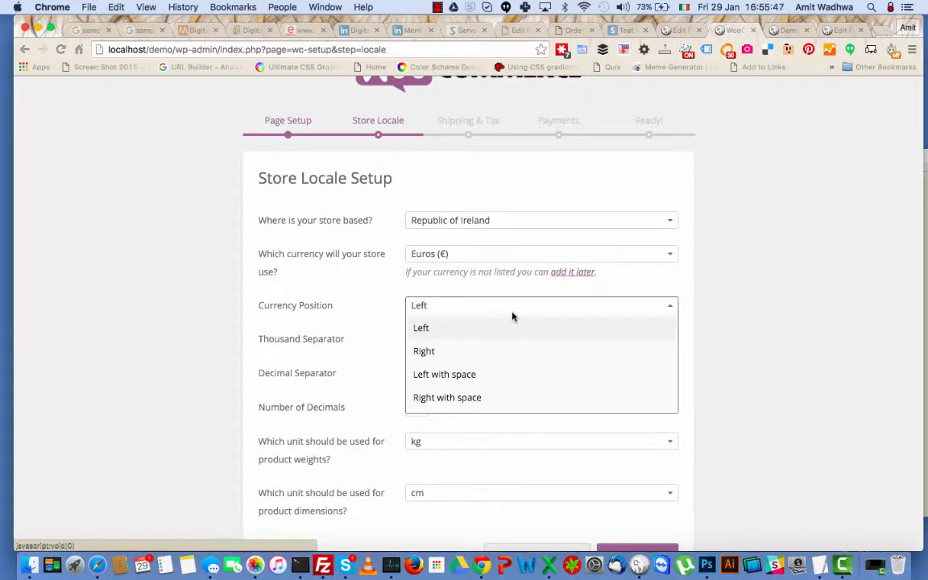
click(382, 306)
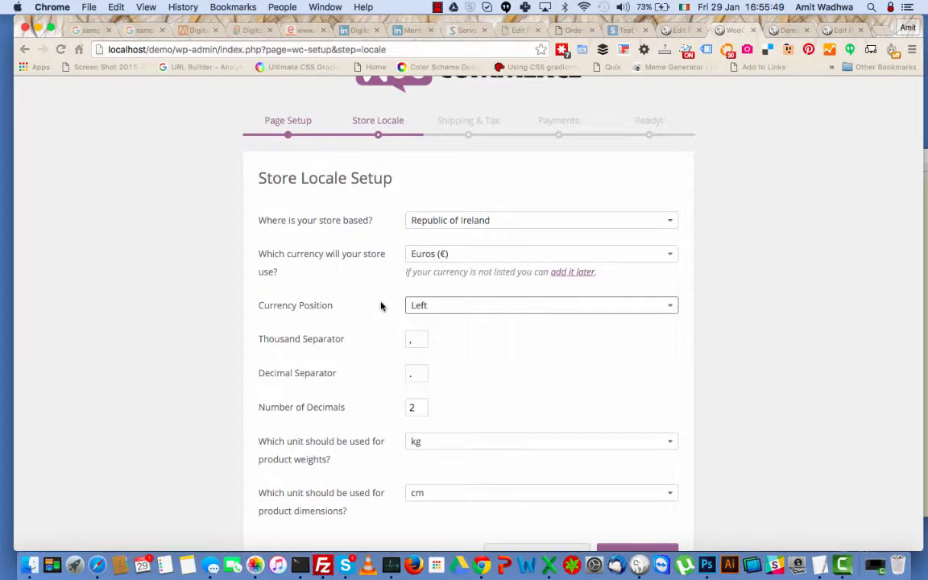
scroll(509, 385, down, 2)
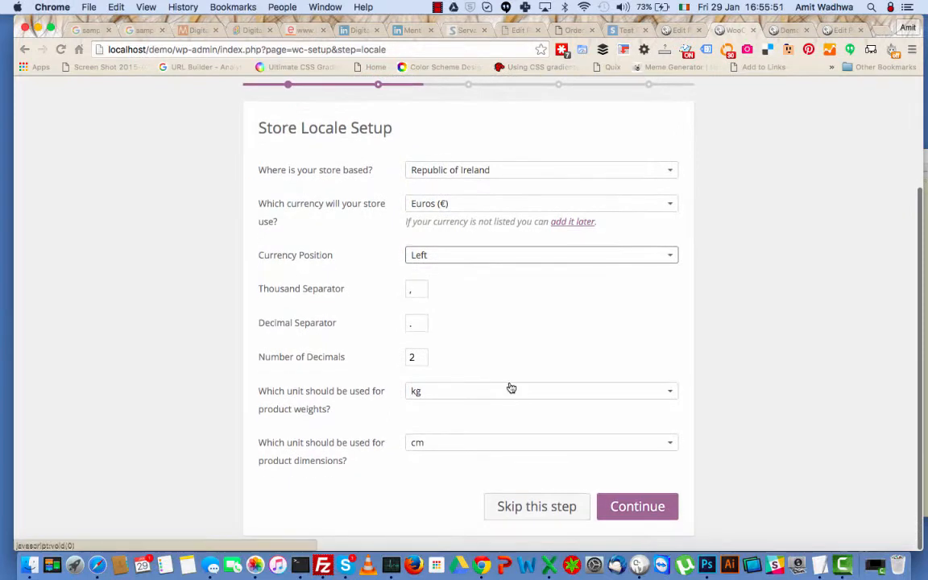
scroll(482, 356, down, 1)
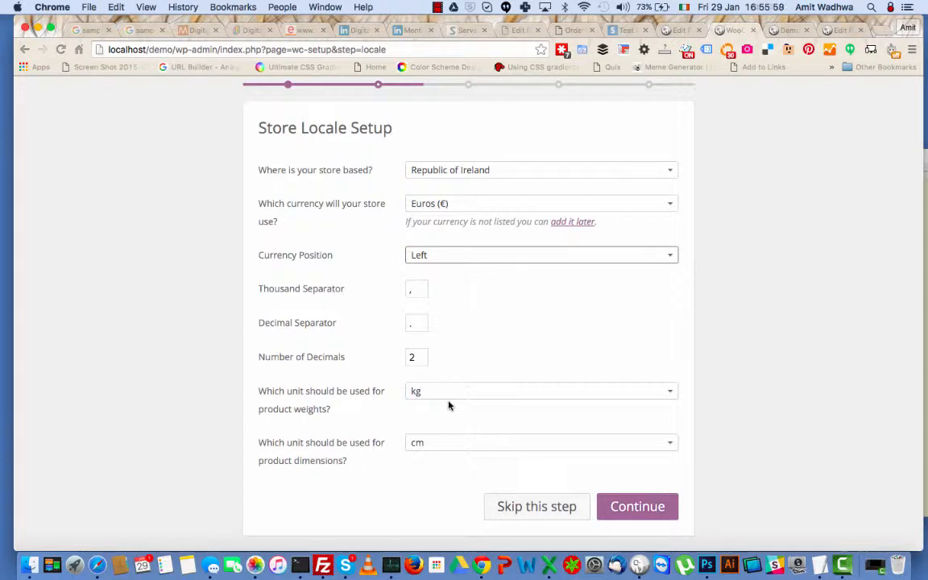
click(633, 511)
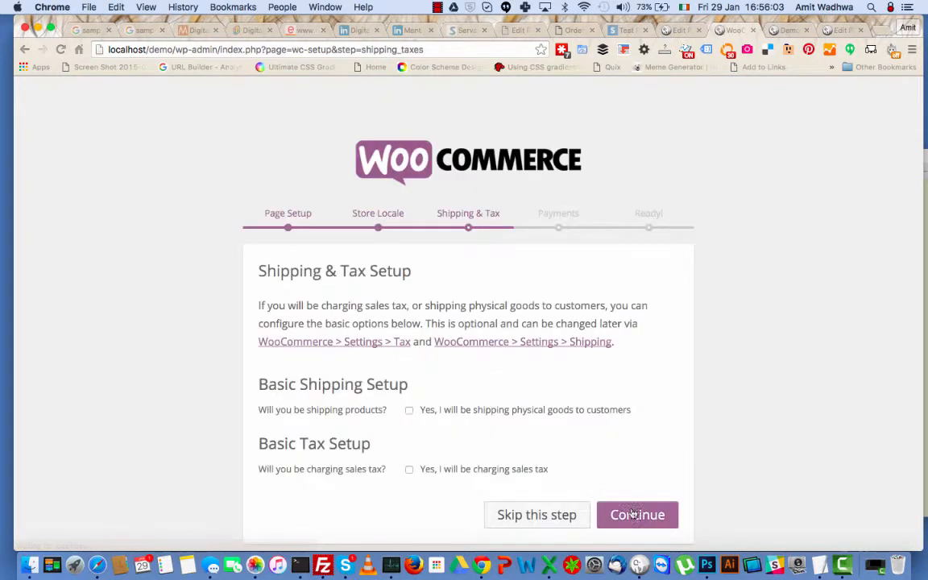
Enable charging sales tax with prices entered inclusive of tax, leaving shipping unchecked.
scroll(665, 461, down, 1)
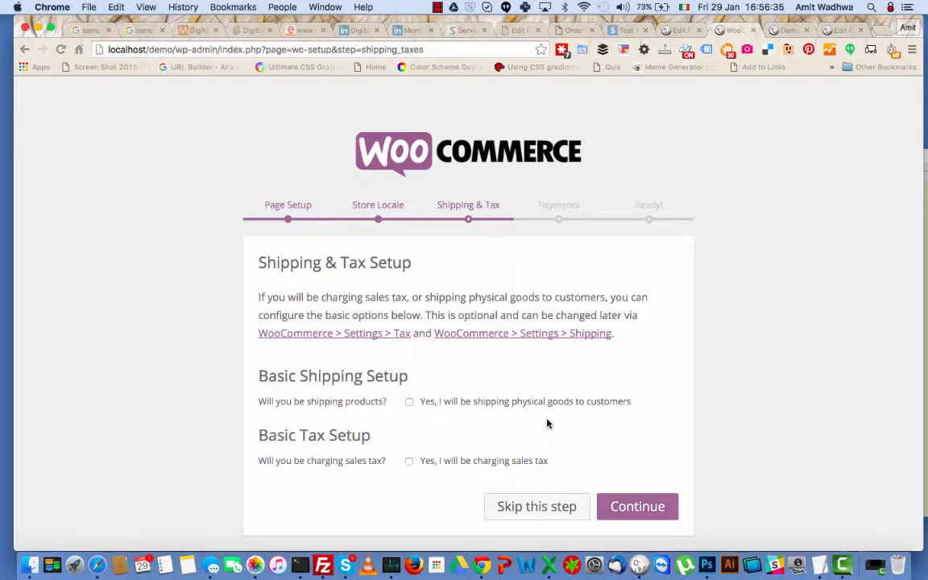
click(487, 466)
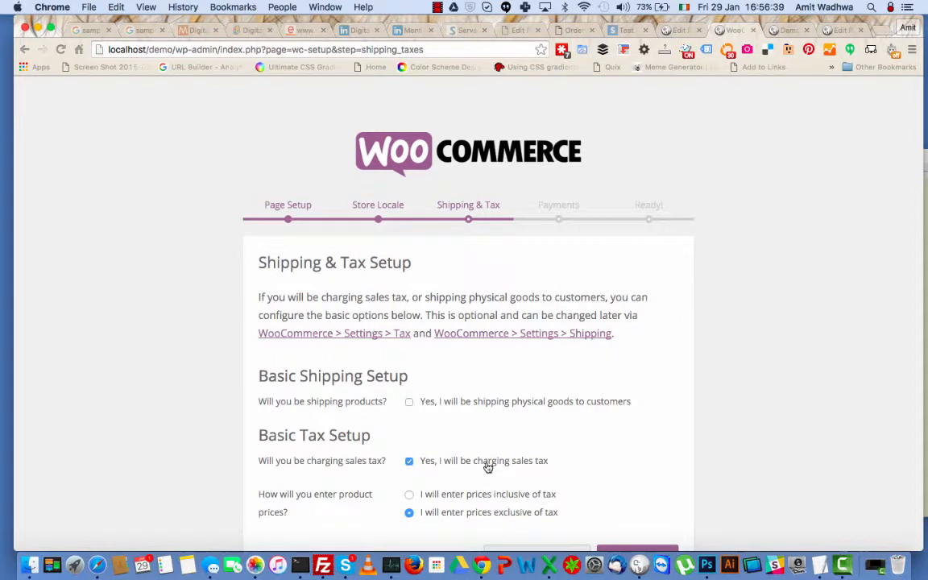
scroll(654, 440, down, 2)
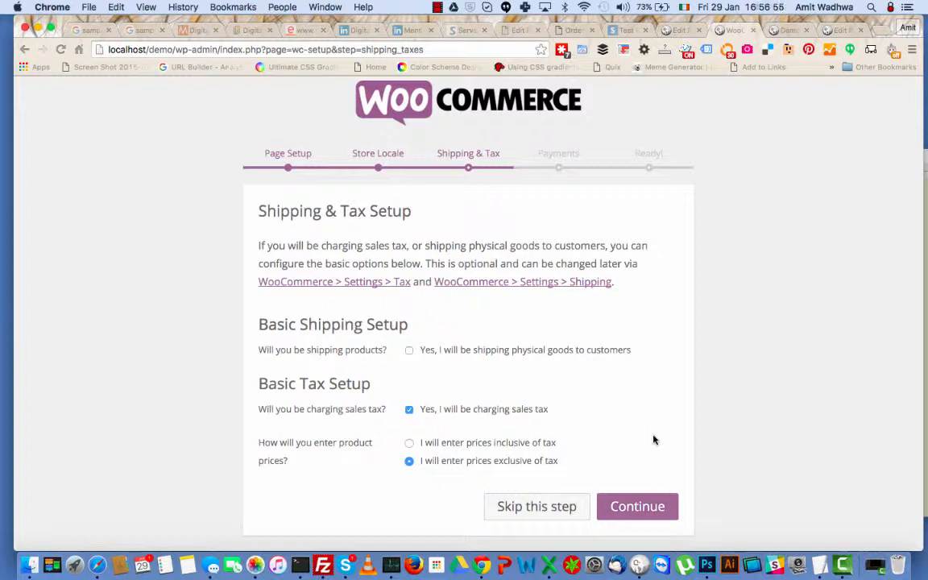
click(518, 446)
Save the shipping and tax choices to reach the Payments step.
click(633, 509)
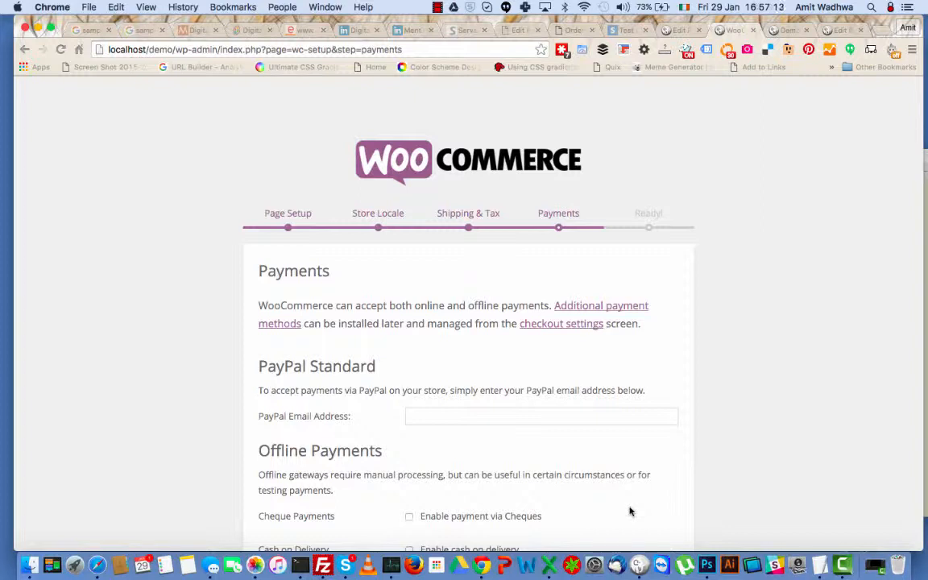
scroll(631, 511, down, 2)
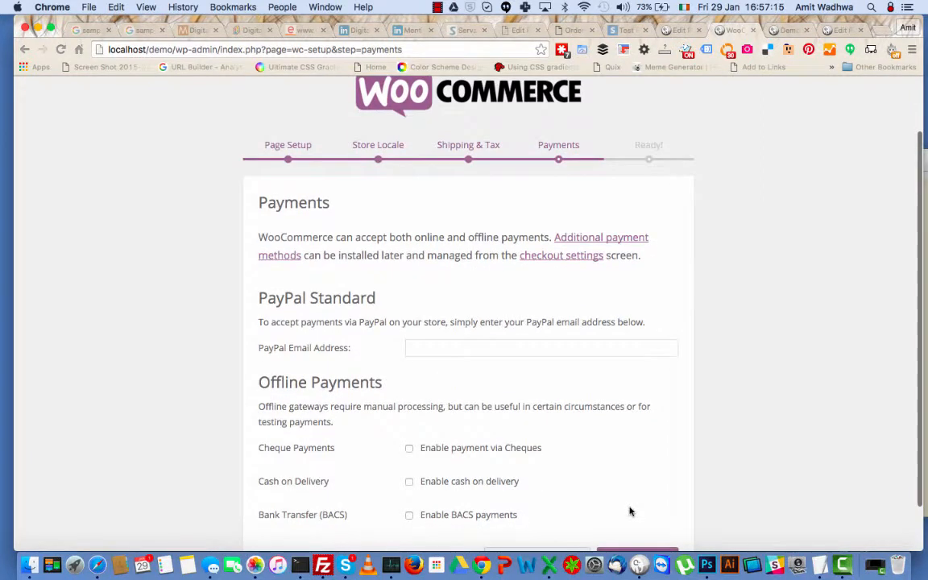
scroll(631, 511, down, 1)
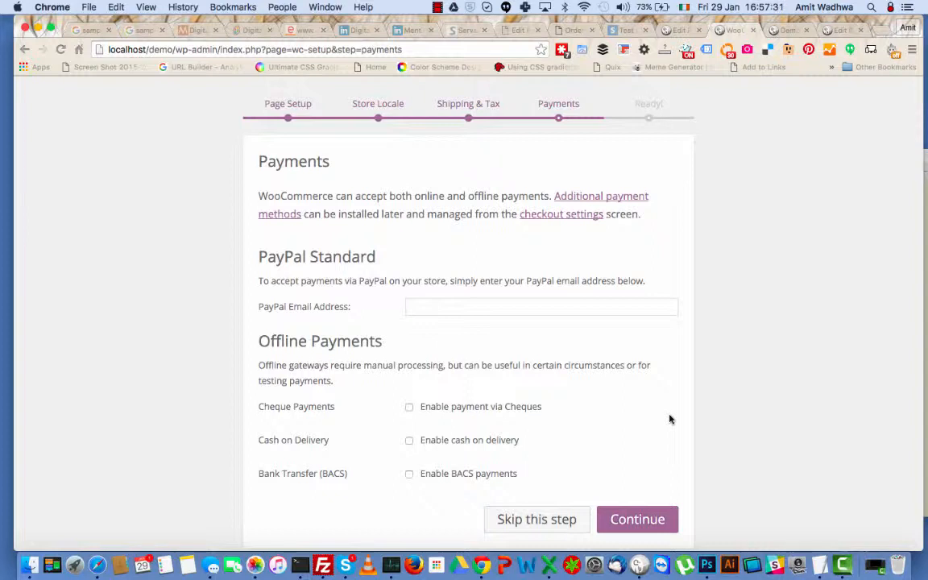
Enter the PayPal email address, enable BACS payments, and finish the wizard.
click(498, 306)
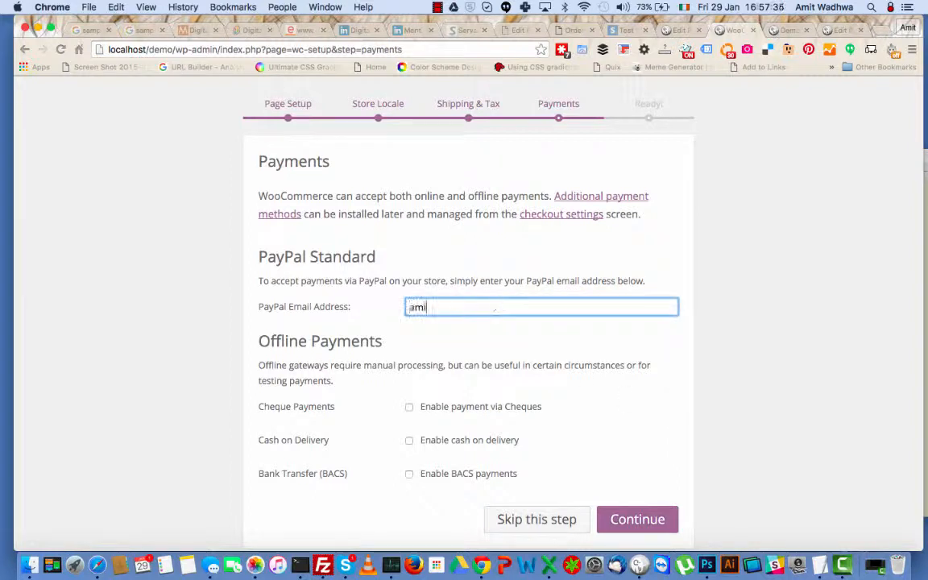
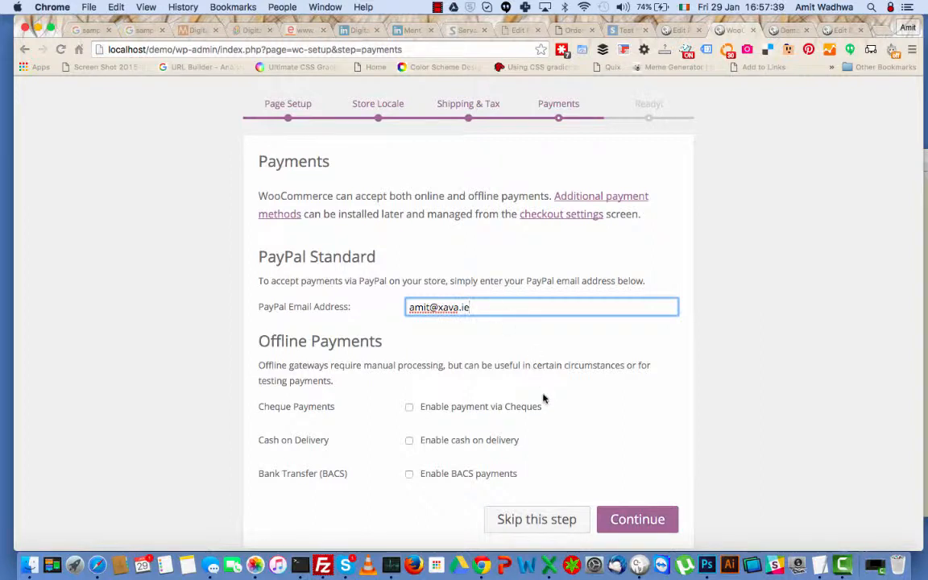
scroll(549, 419, down, 1)
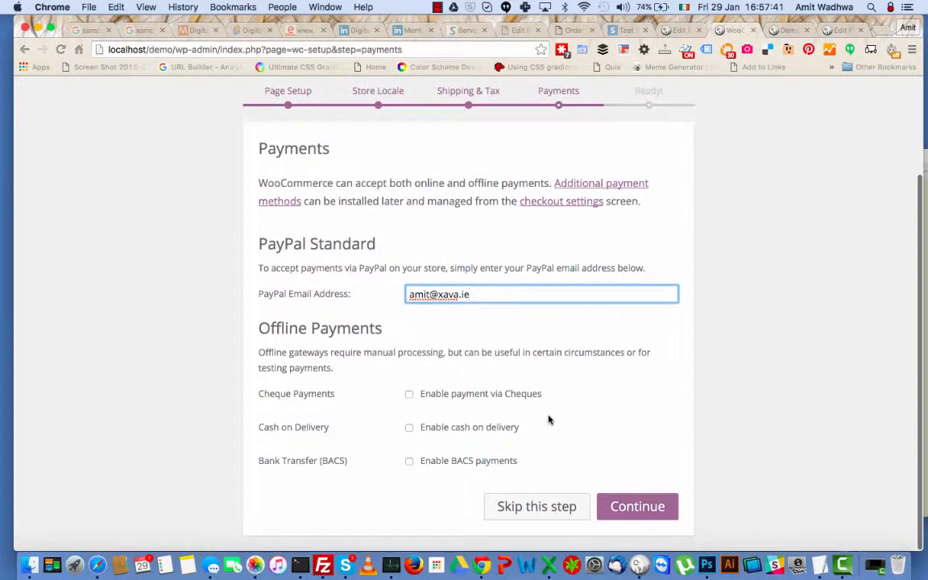
click(466, 460)
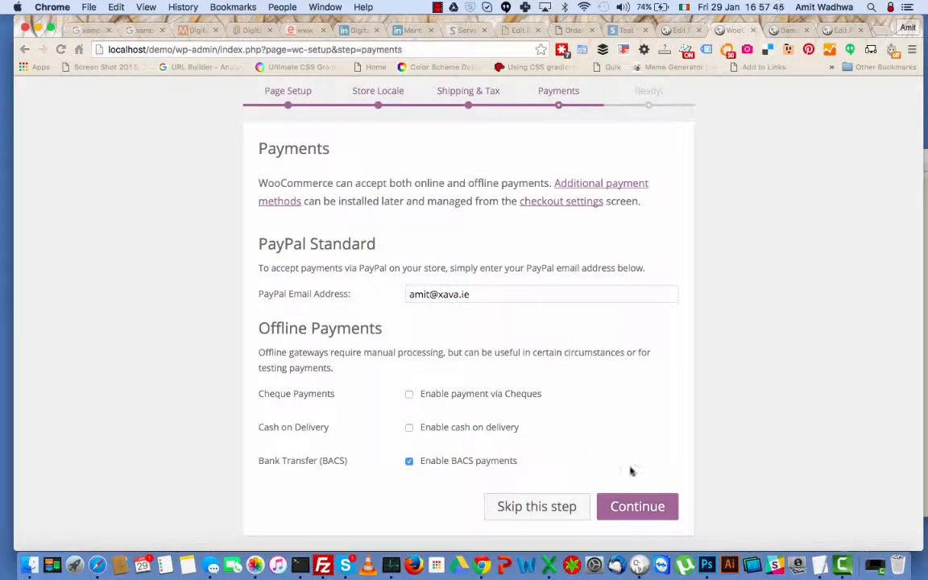
click(638, 508)
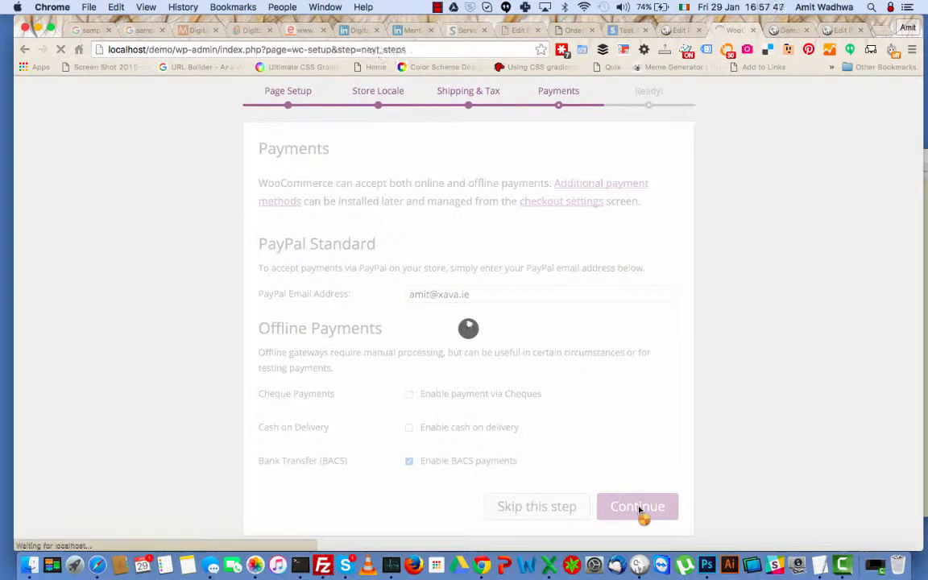
scroll(639, 510, down, 1)
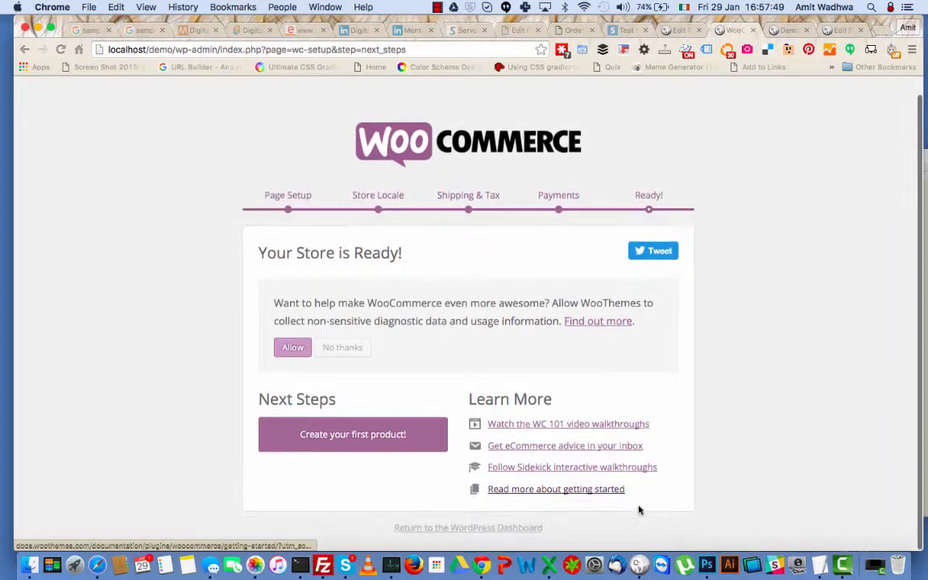